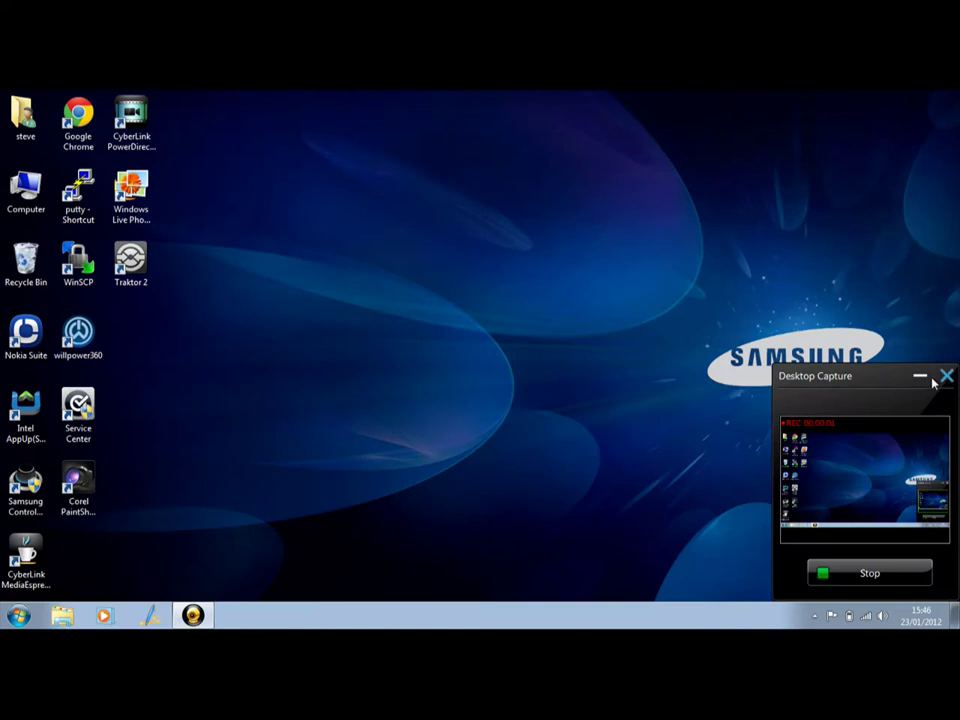
Step: Minimize the Desktop Capture window and launch PowerDirector 10 from its desktop icon
click(926, 379)
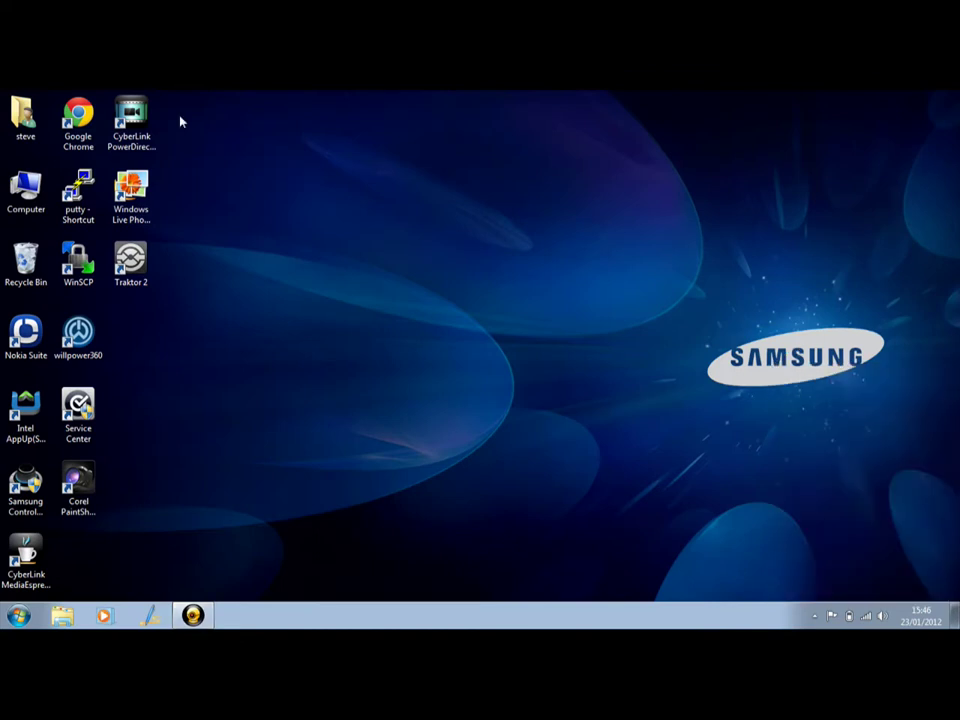
double_click(131, 120)
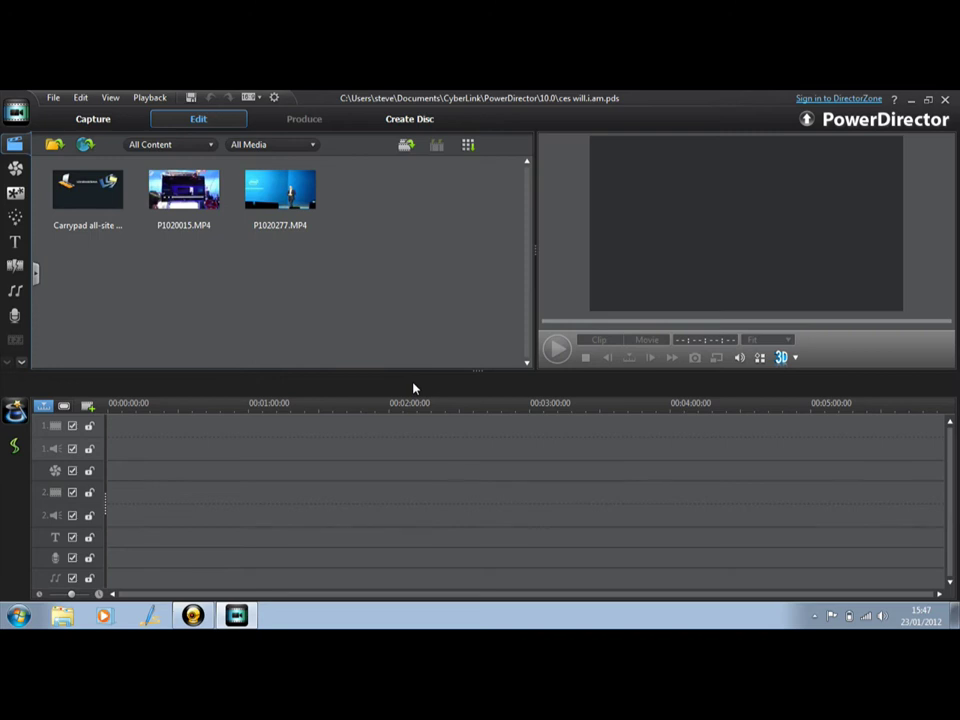
click(183, 201)
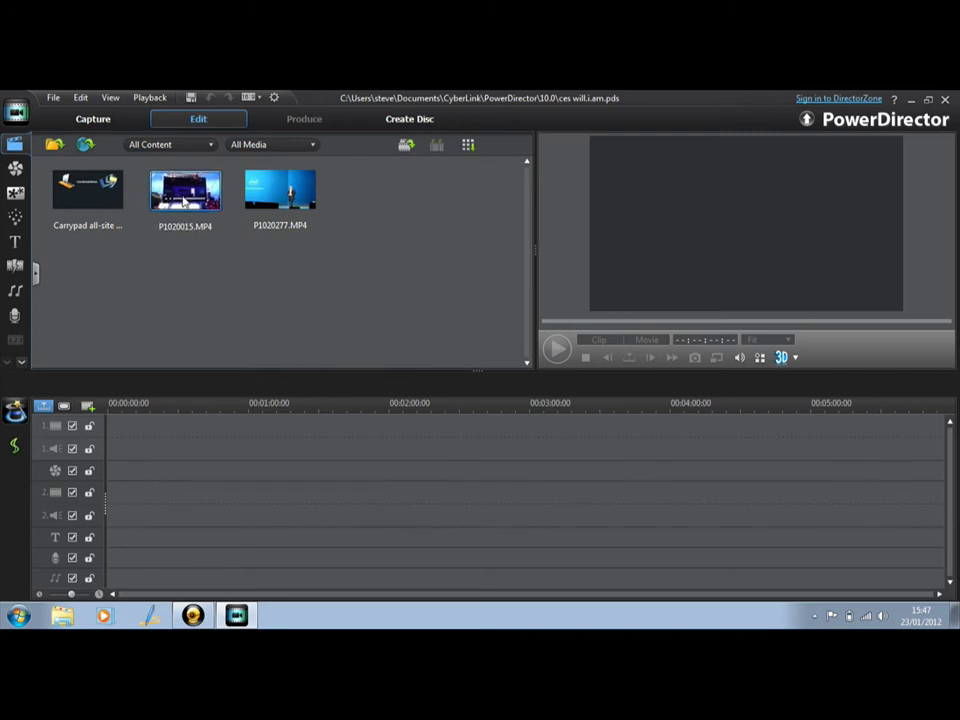
right_click(183, 201)
click(235, 450)
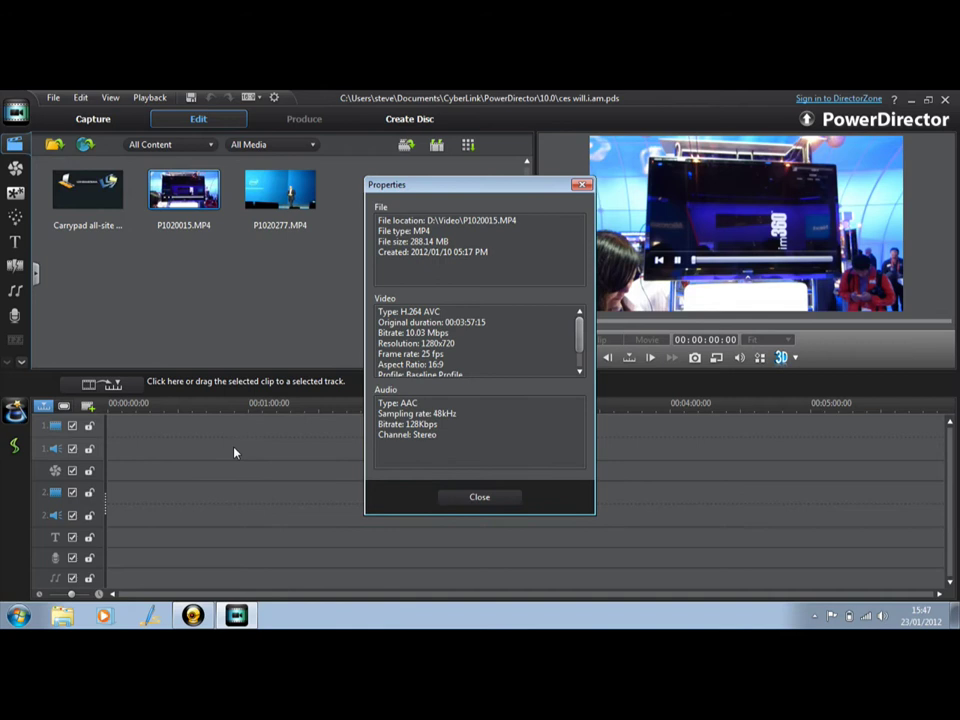
click(480, 498)
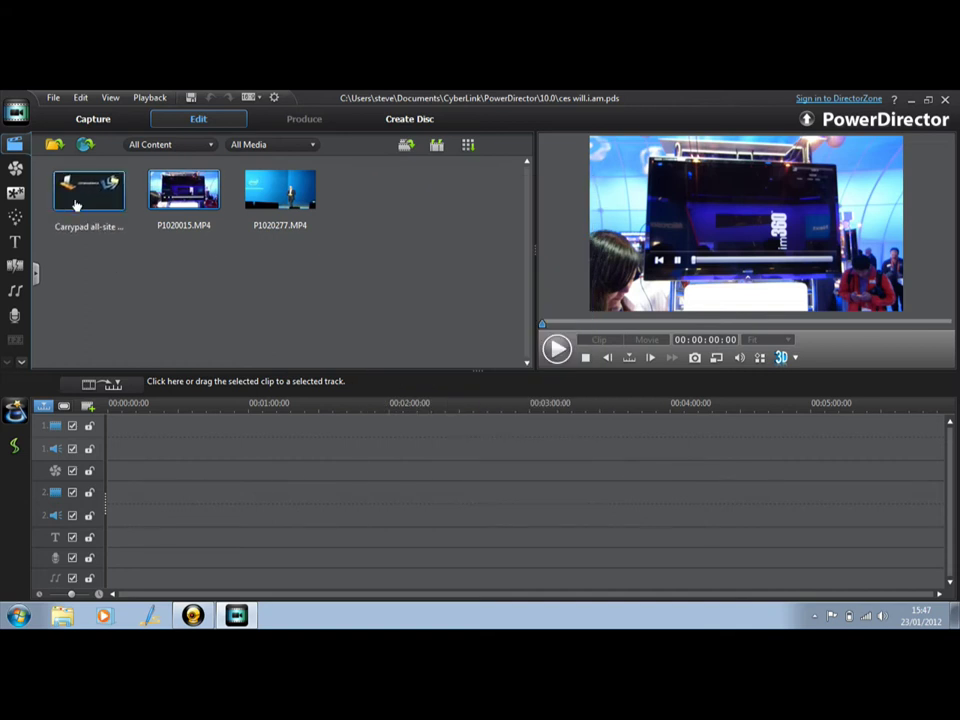
Step: Place P1020015.MP4 at the start of video track 1 with the Carrypad image after it, then select Carrypad
drag(76, 204, 110, 425)
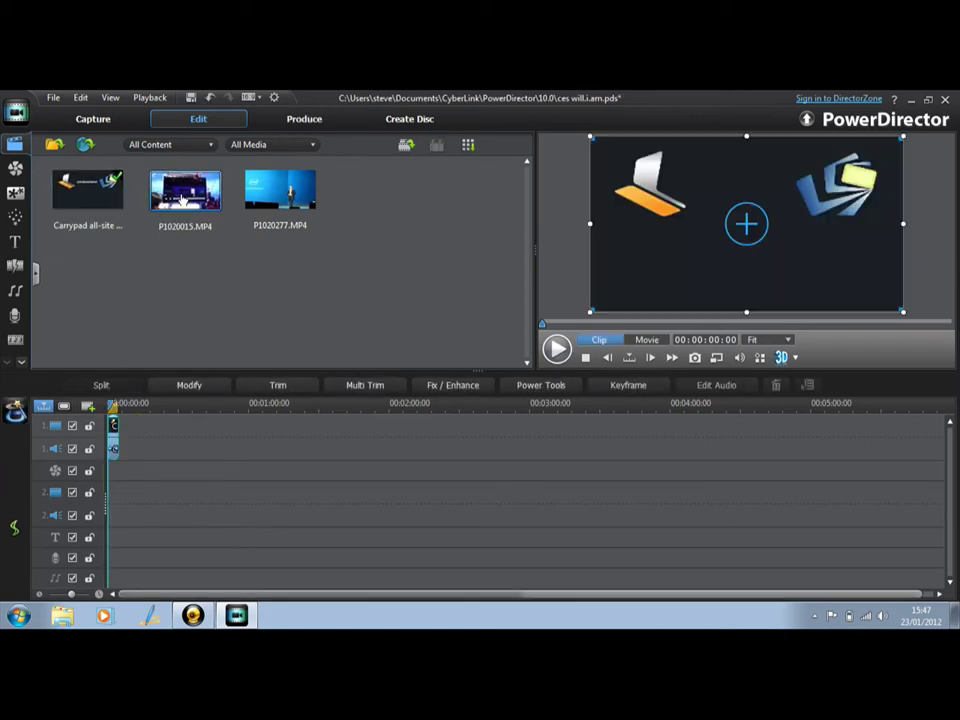
drag(184, 190, 116, 431)
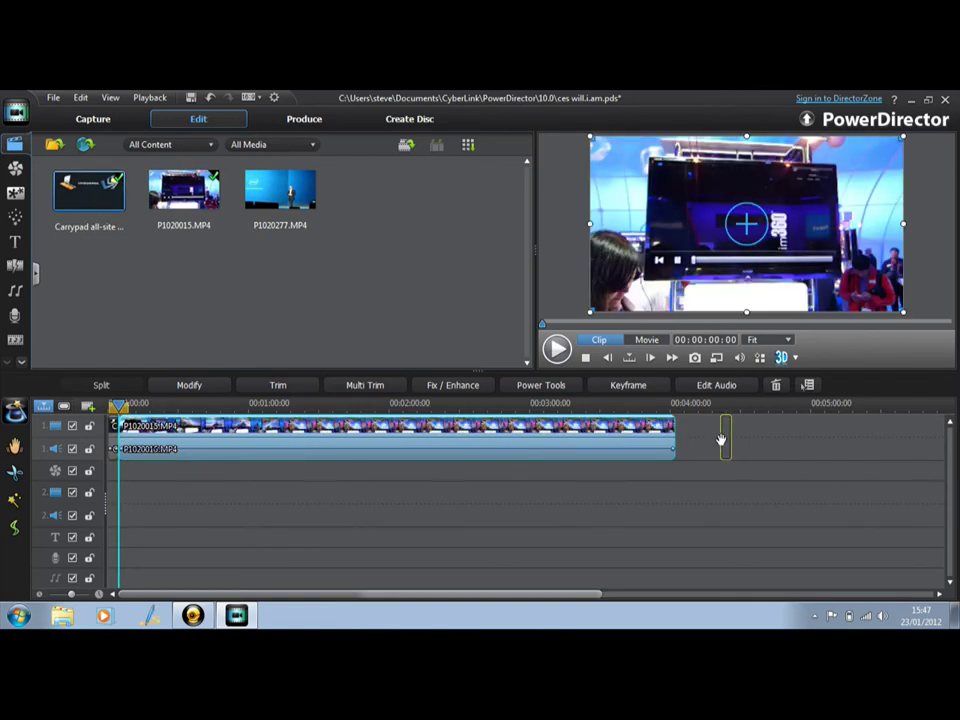
click(677, 451)
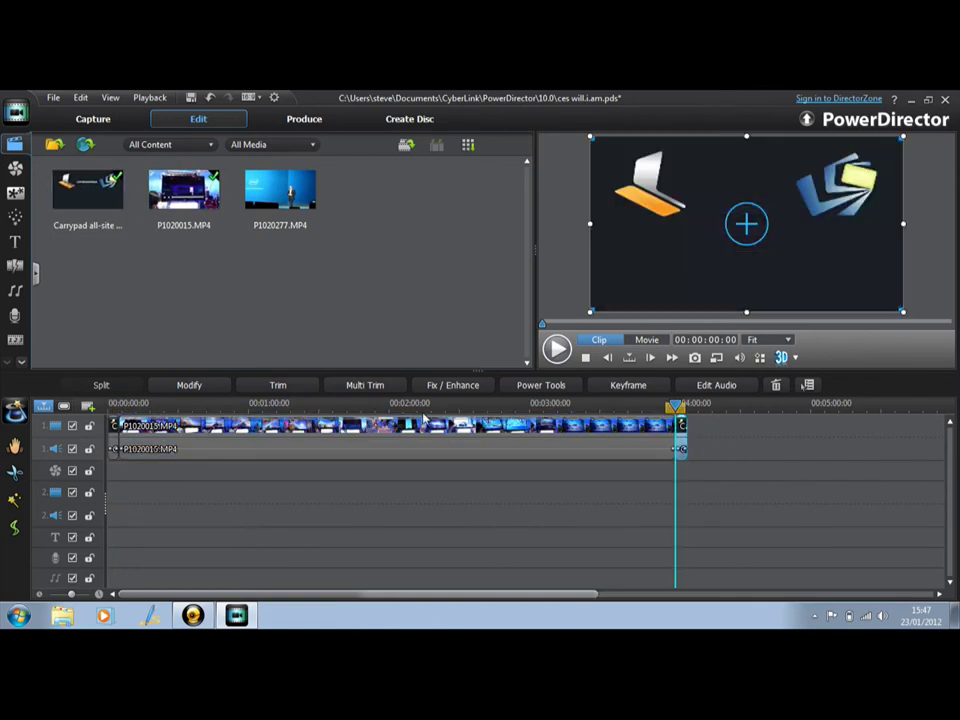
click(274, 97)
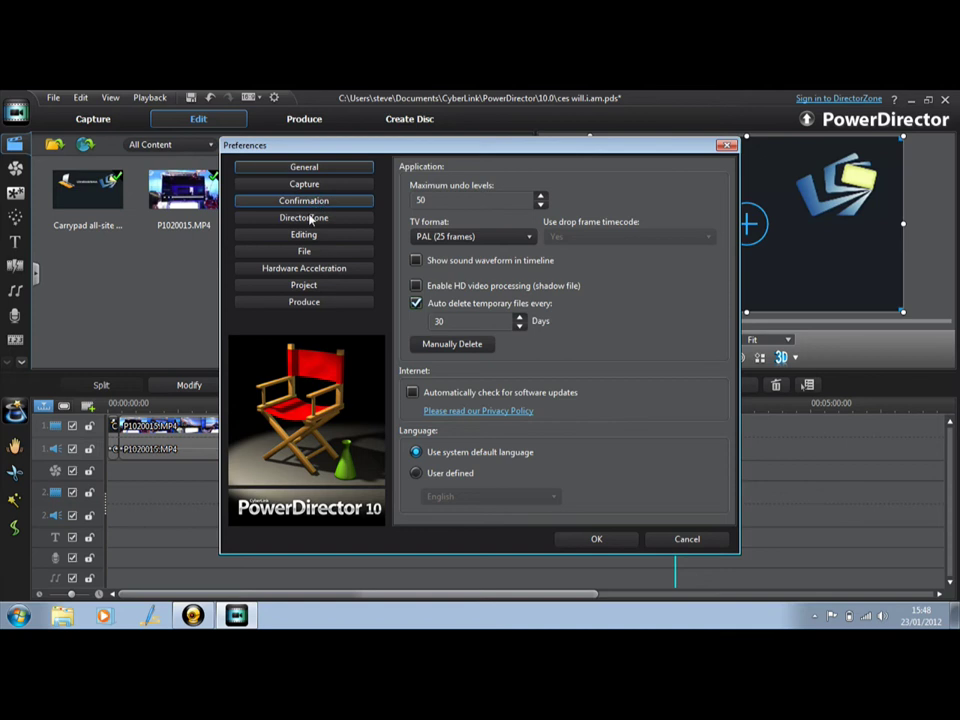
click(312, 271)
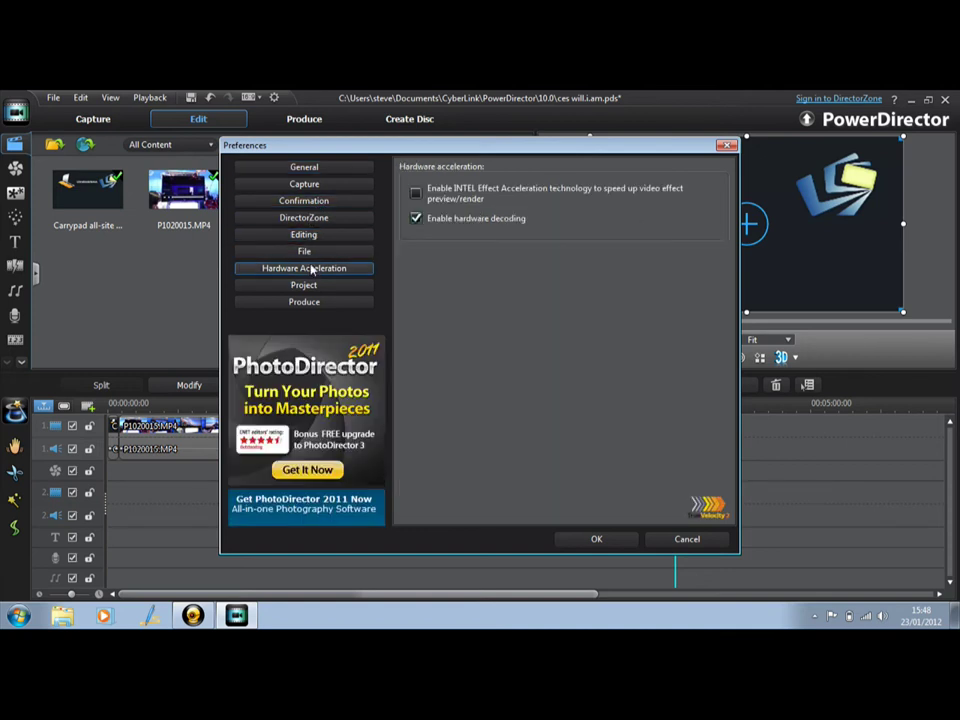
click(302, 238)
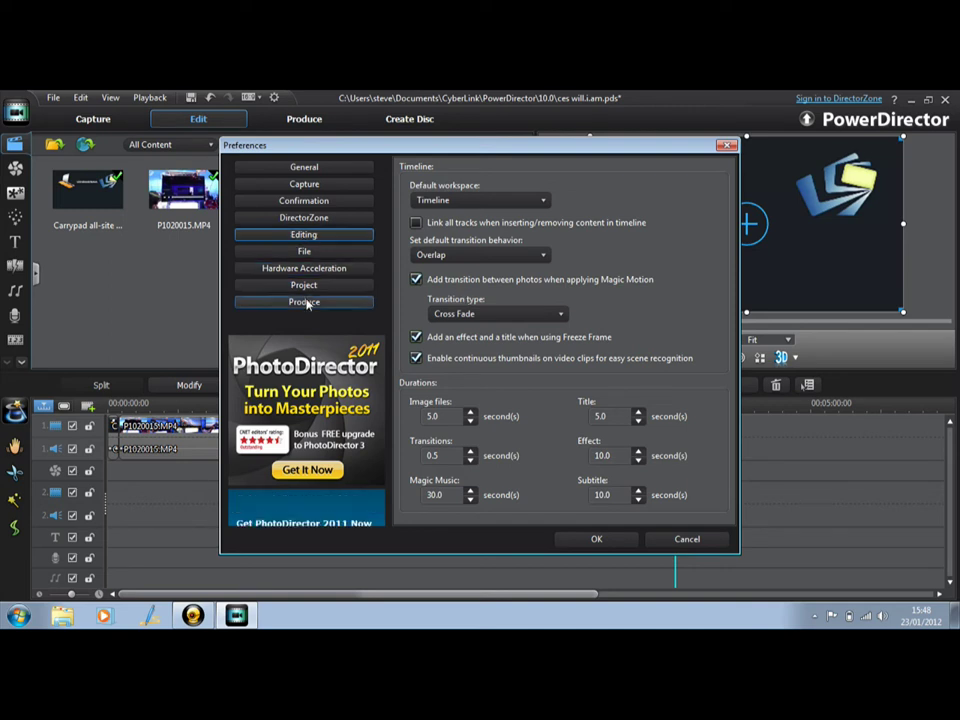
click(307, 169)
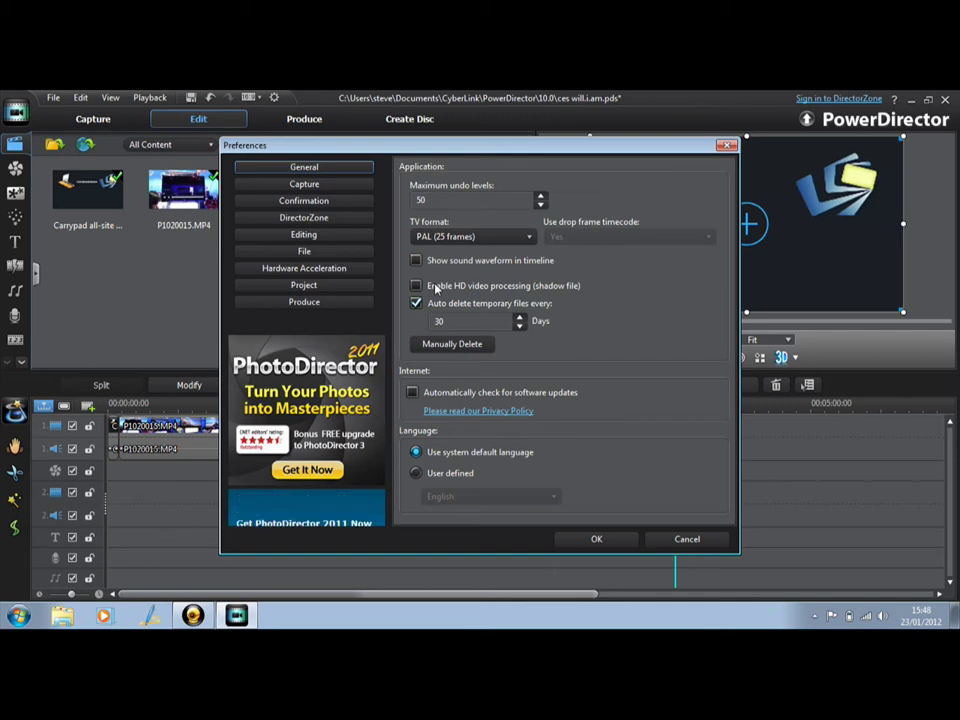
click(592, 541)
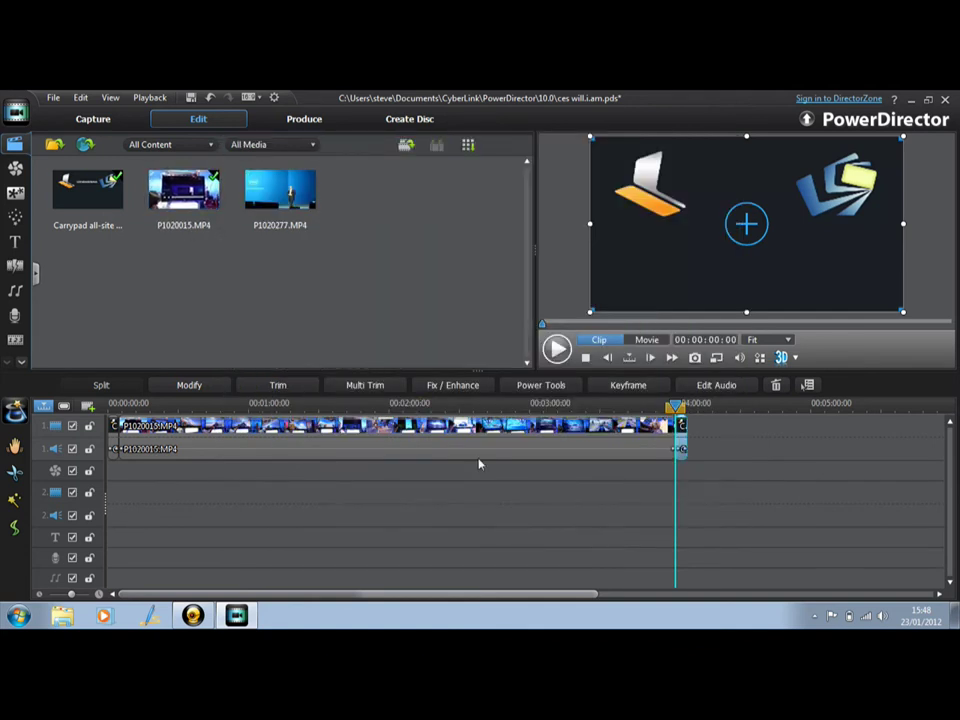
Step: Add the CES Lead-In title template to the start of the title track
click(15, 241)
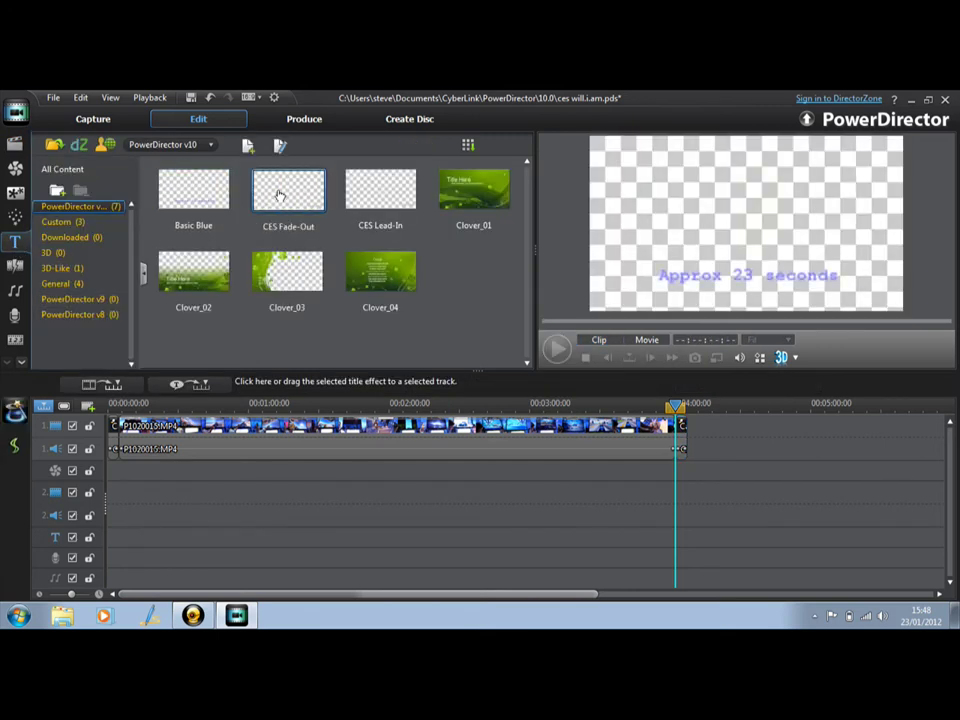
drag(279, 195, 677, 537)
drag(366, 192, 112, 540)
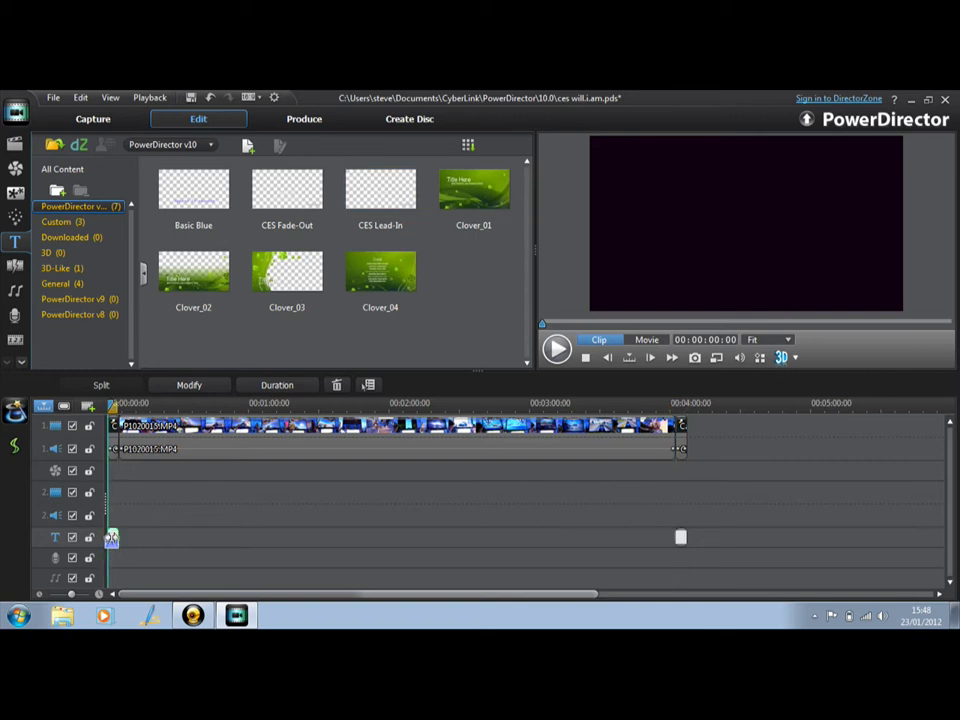
Step: Change the title text to 'CES TEST', centre it horizontally, and save the title
double_click(112, 540)
click(578, 346)
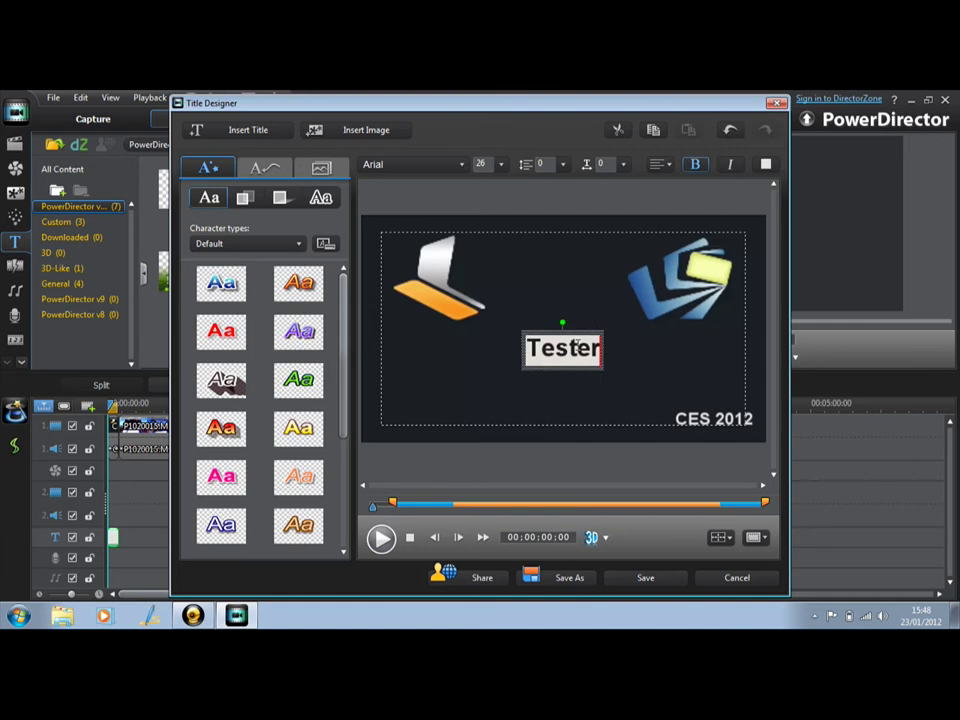
double_click(577, 346)
text(CES TEST)
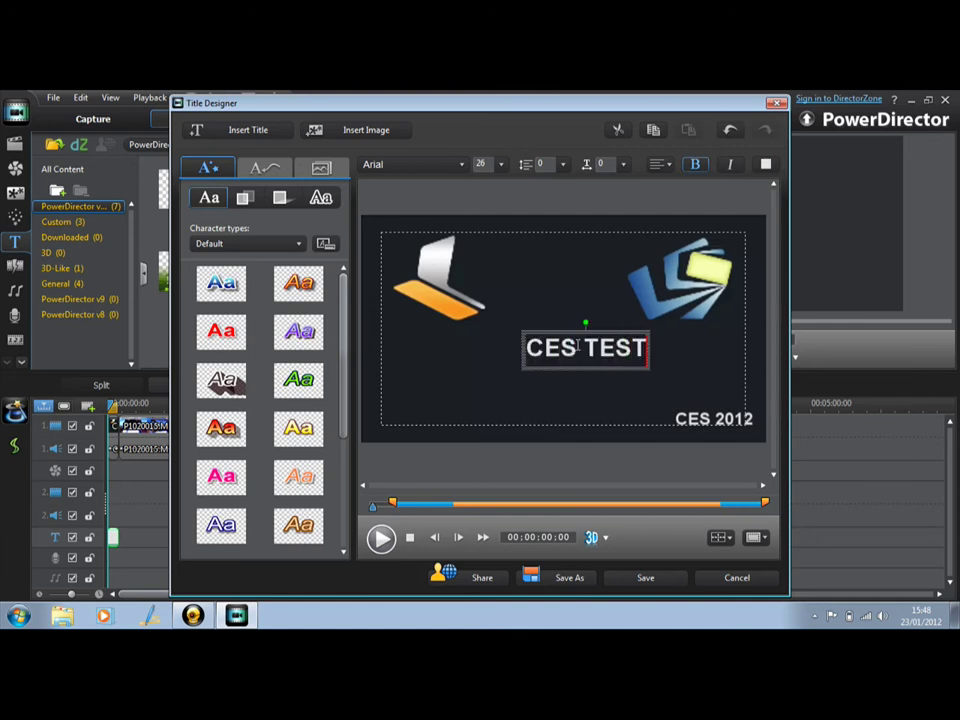
click(725, 538)
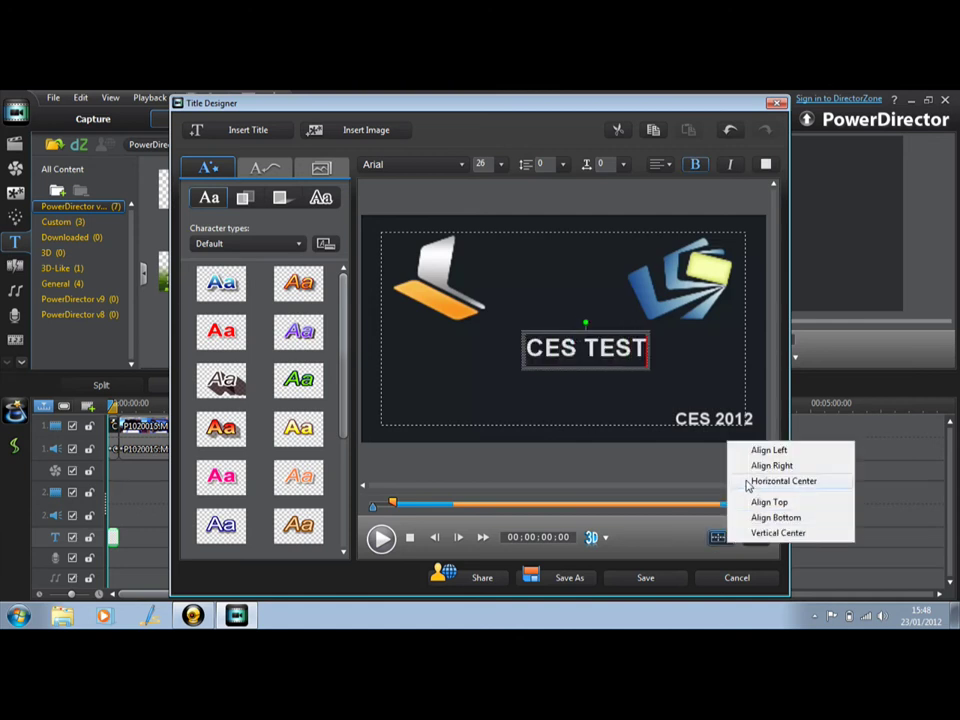
click(748, 481)
click(644, 578)
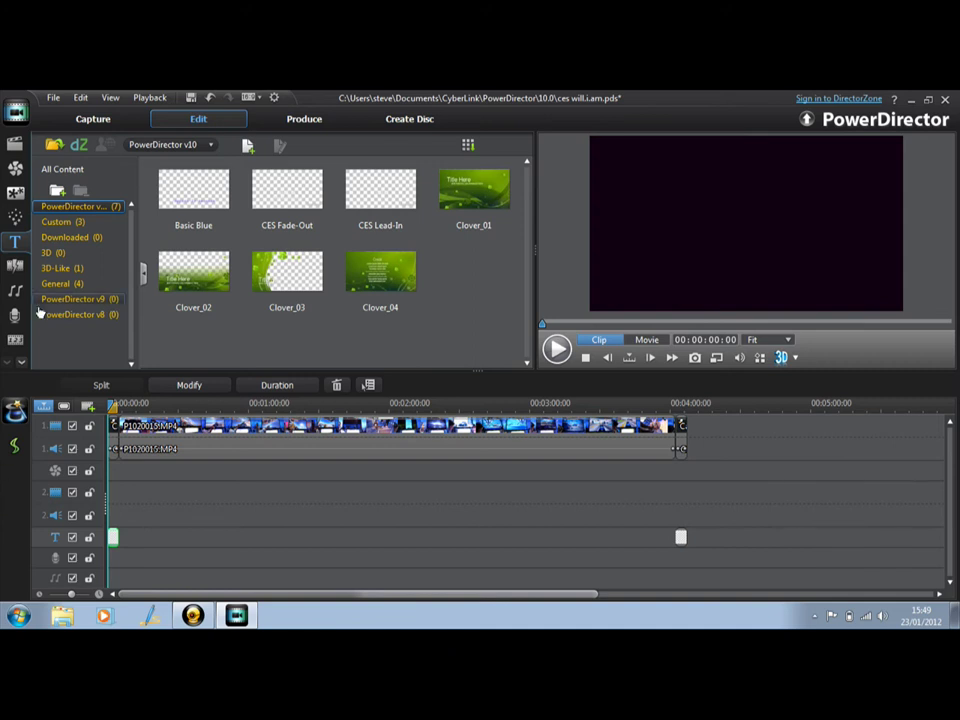
Step: Apply overlapping fading transitions to all video clips from the Transition room
click(15, 266)
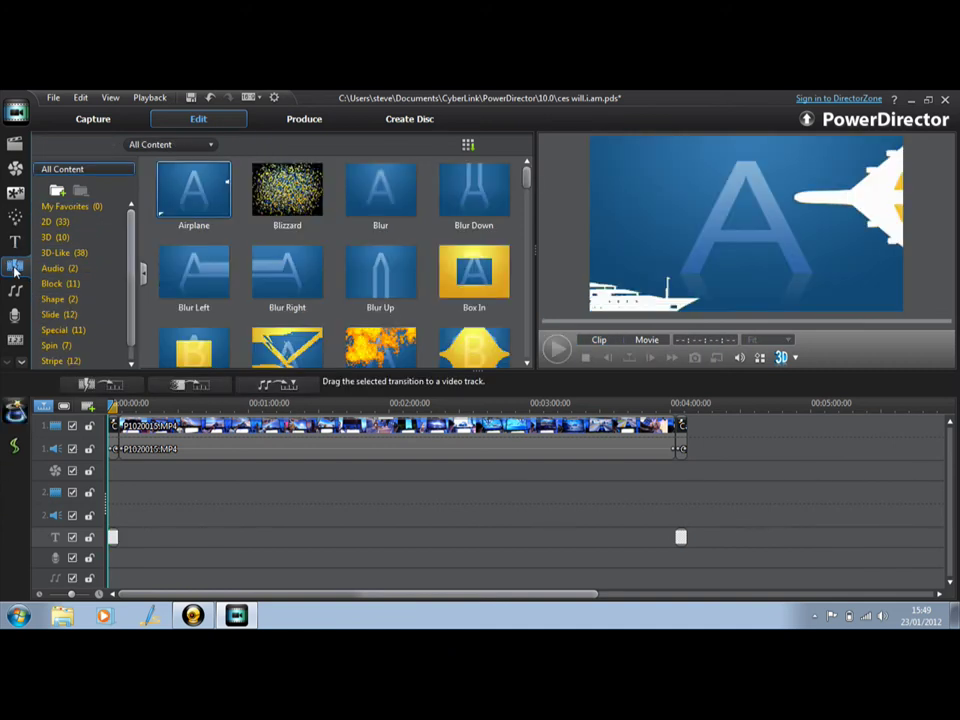
click(470, 145)
mouse_move(486, 187)
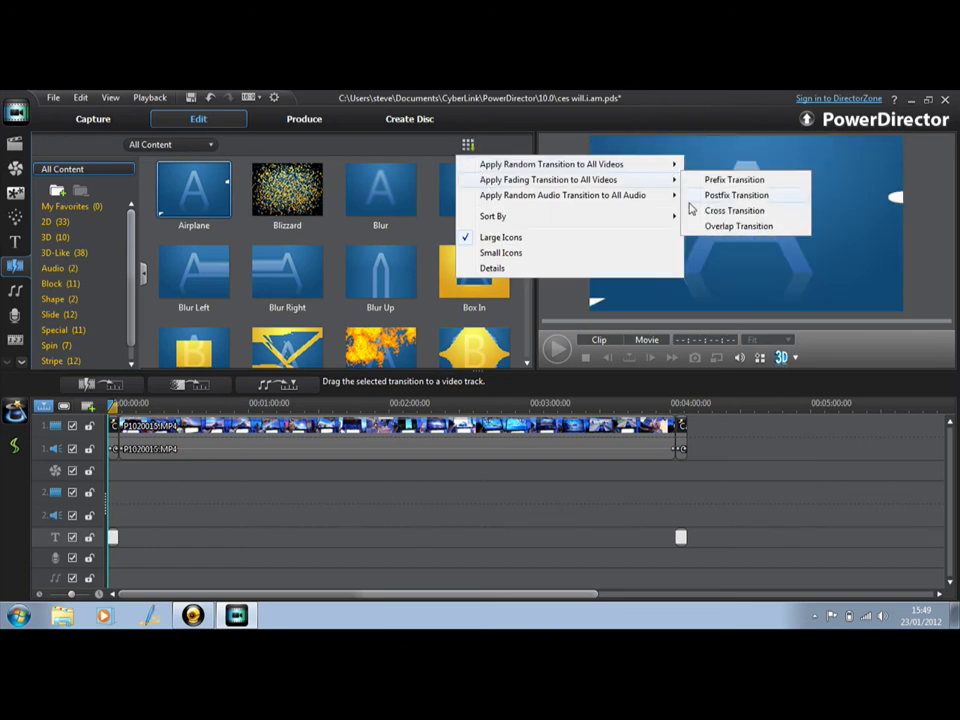
click(716, 227)
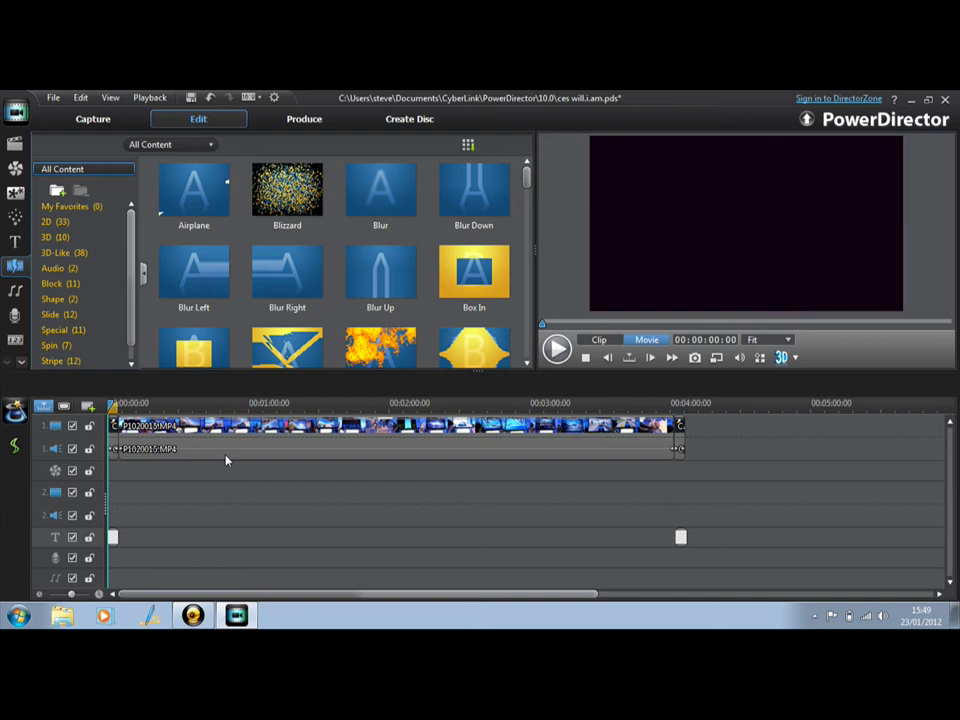
Step: Apply overlapping random audio transitions to all audio clips
click(465, 147)
mouse_move(492, 198)
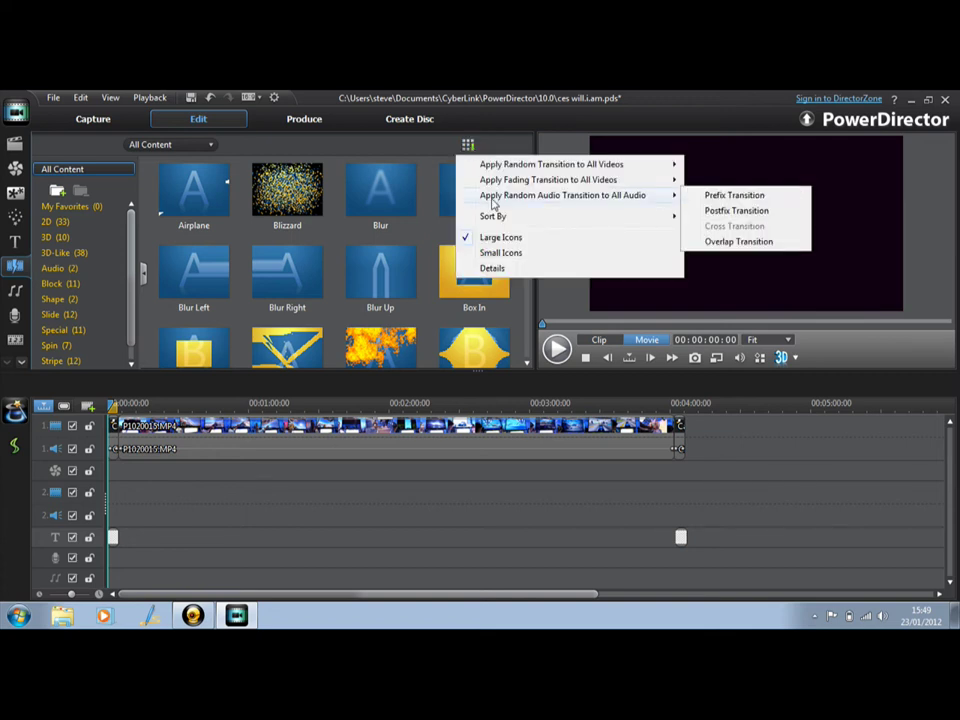
click(702, 246)
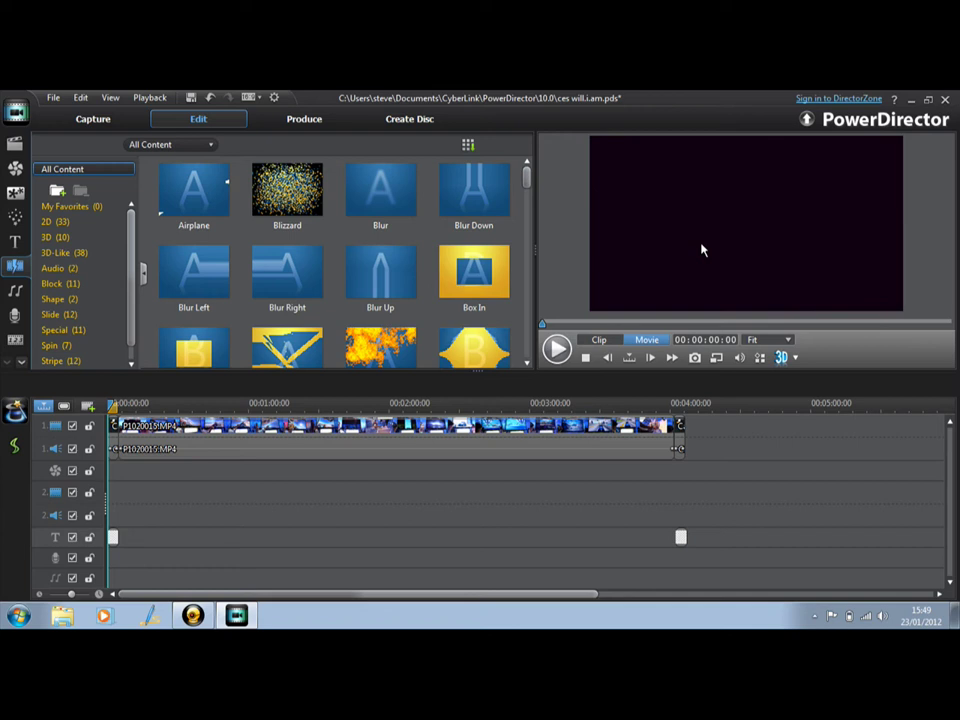
click(321, 126)
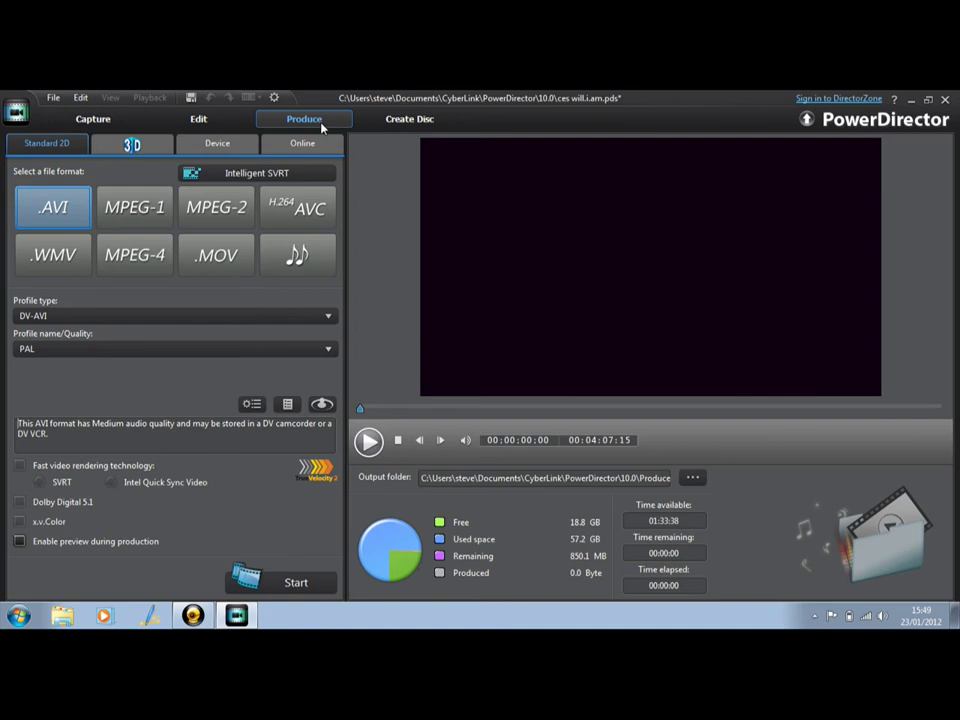
Step: Select H.264 AVC output with the Custom 720p AVCHD 25fps profile and open its editor
click(122, 256)
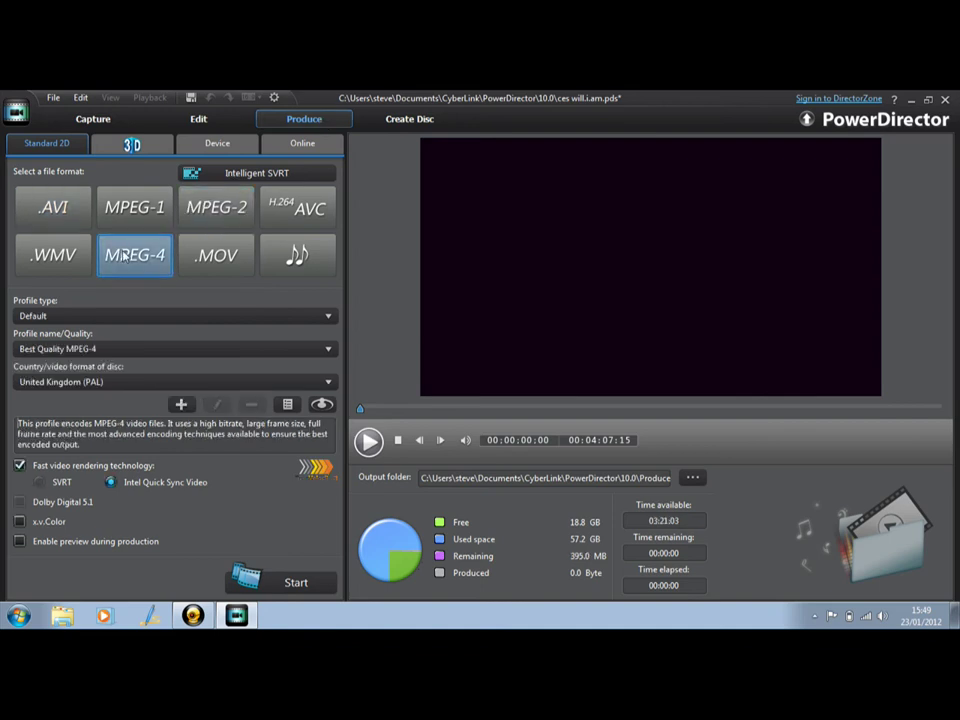
click(100, 348)
click(75, 316)
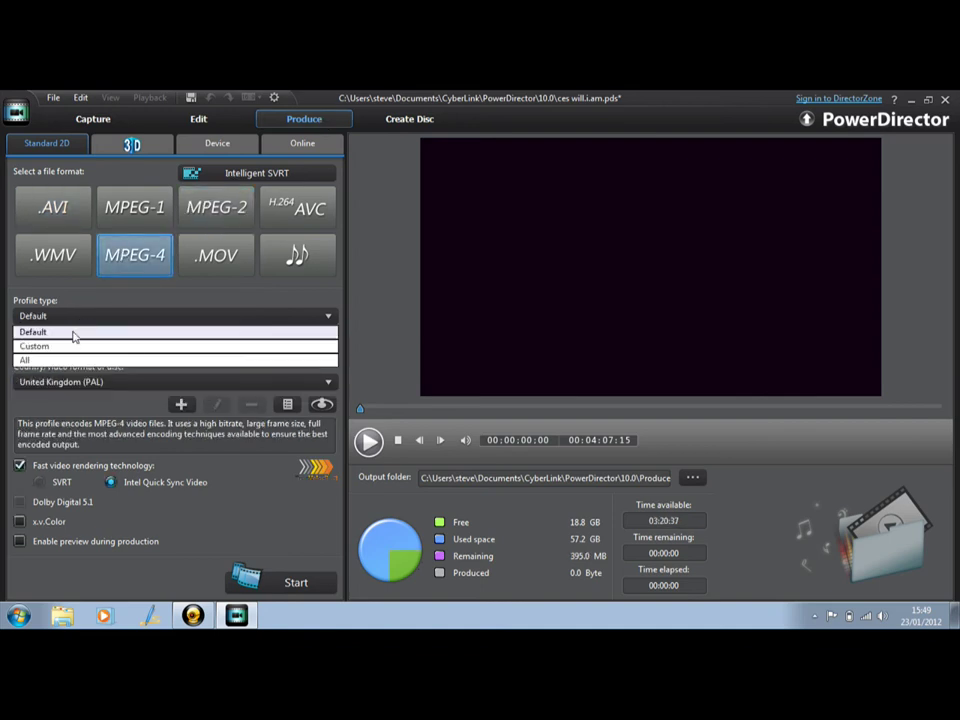
click(84, 346)
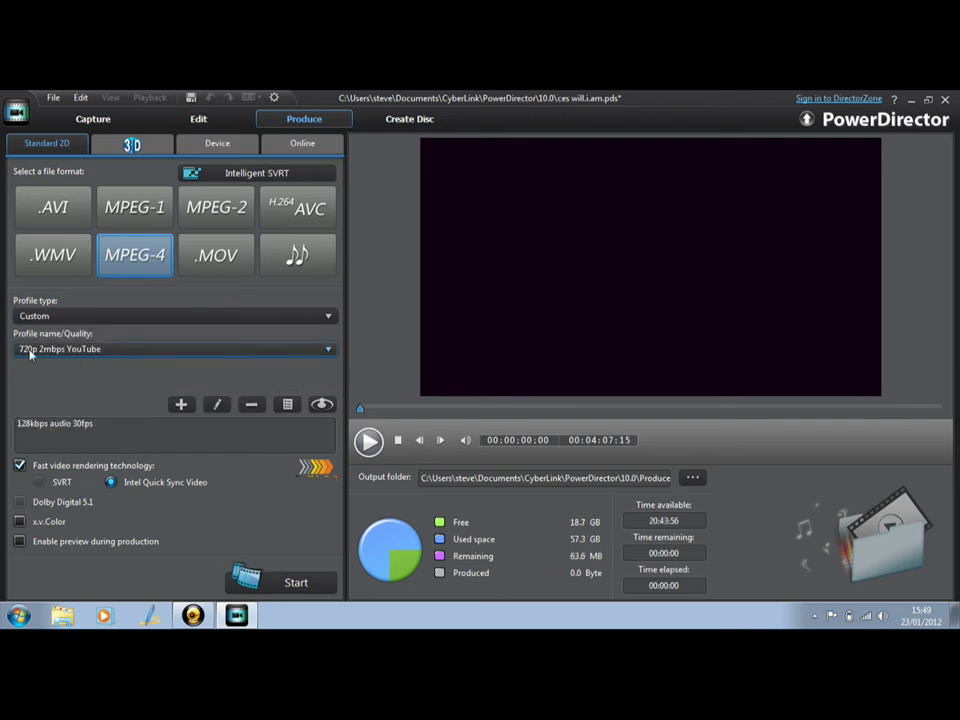
click(297, 207)
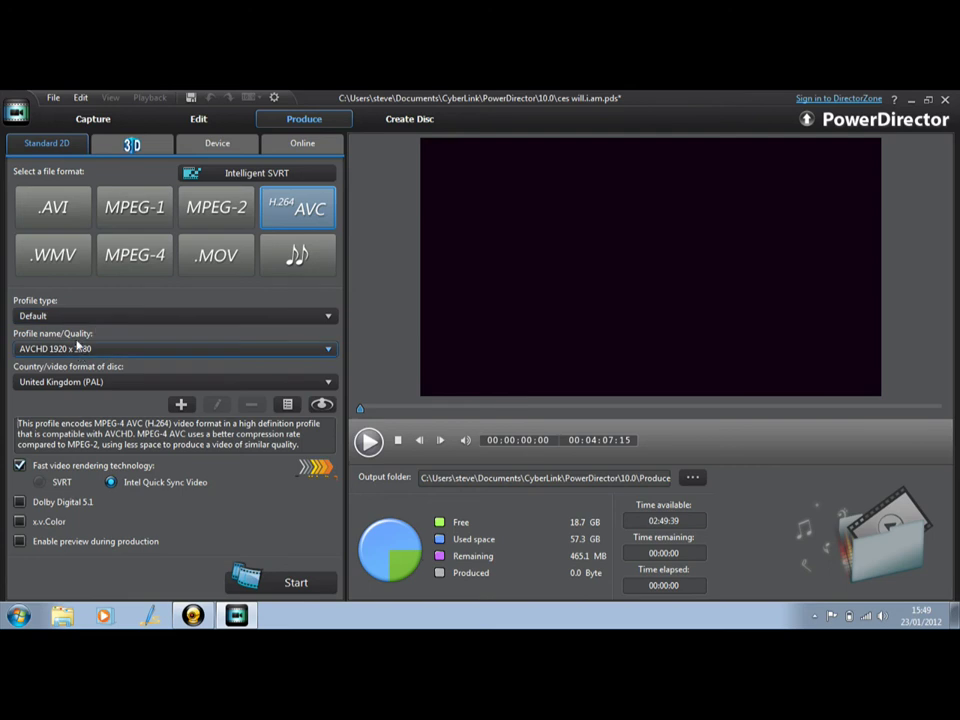
click(72, 317)
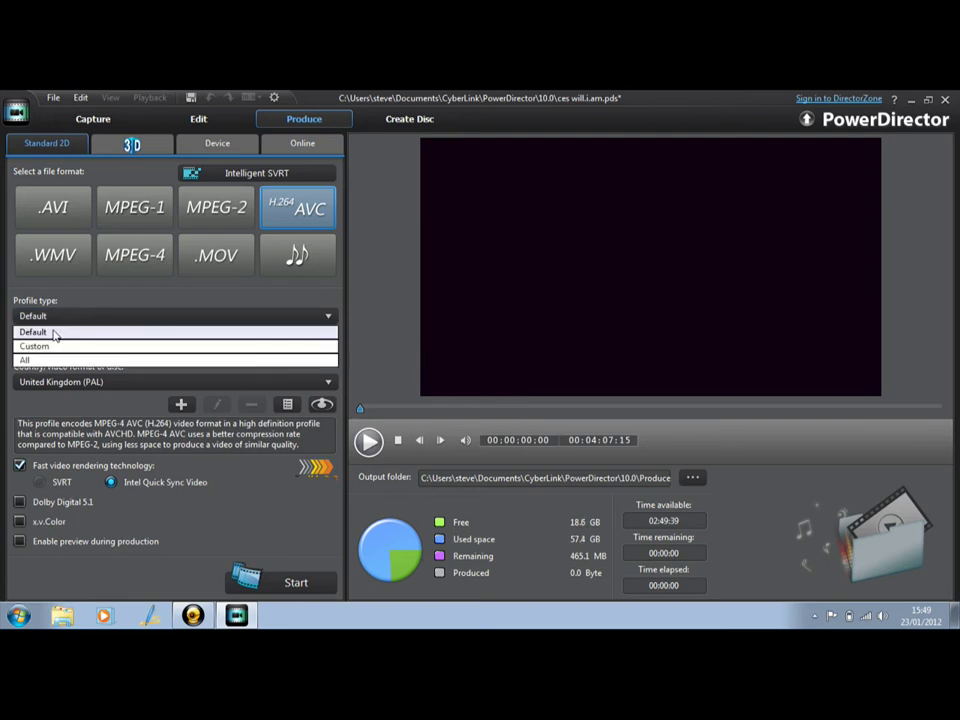
click(55, 334)
click(60, 317)
click(54, 346)
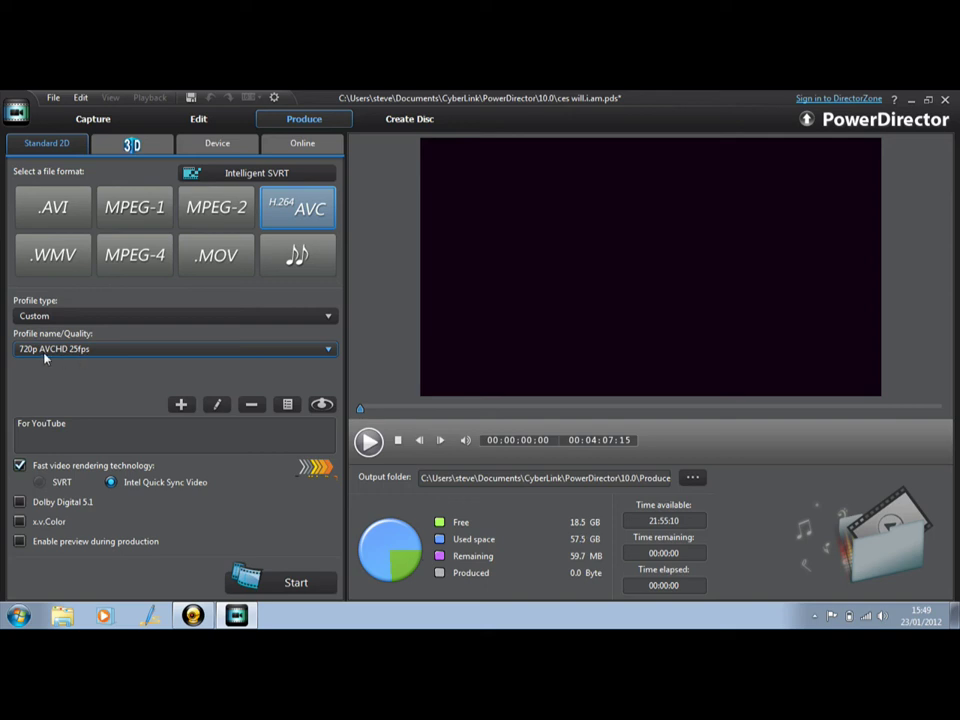
click(217, 404)
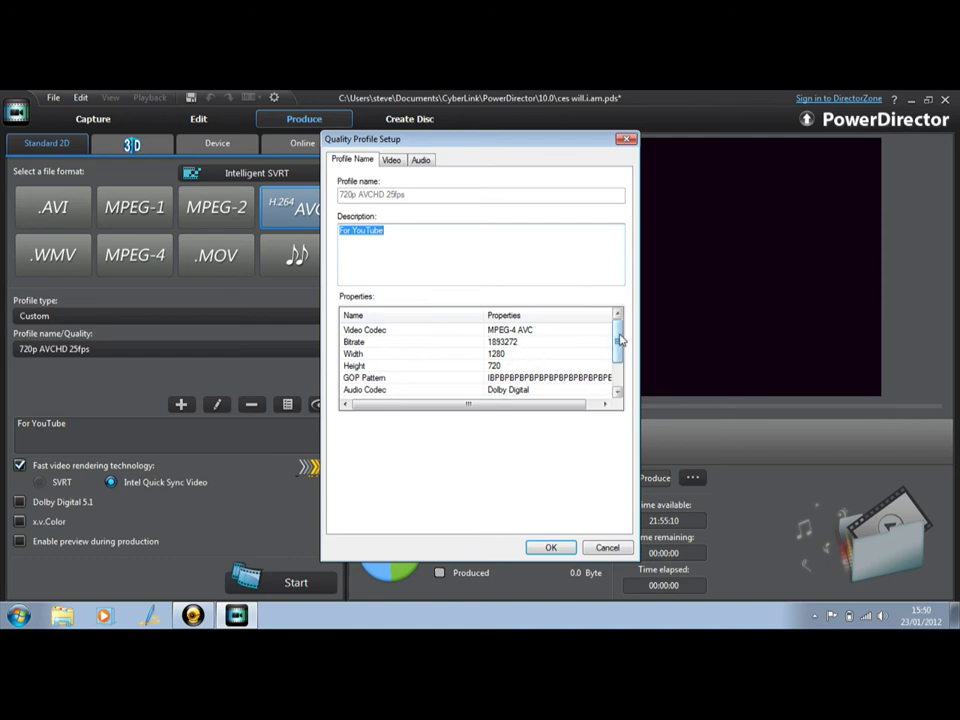
Step: Scroll through the 720p AVCHD 25fps profile properties, then cancel without changes
mouse_move(621, 338)
mouse_down()
mouse_move(624, 364)
mouse_move(621, 328)
mouse_up()
click(607, 547)
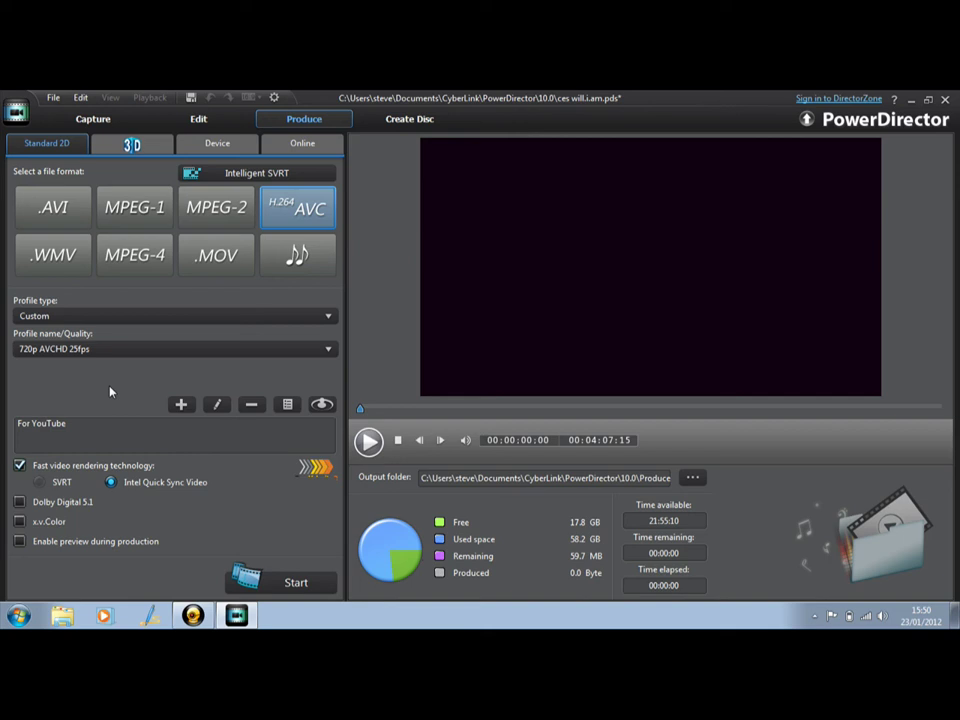
click(285, 583)
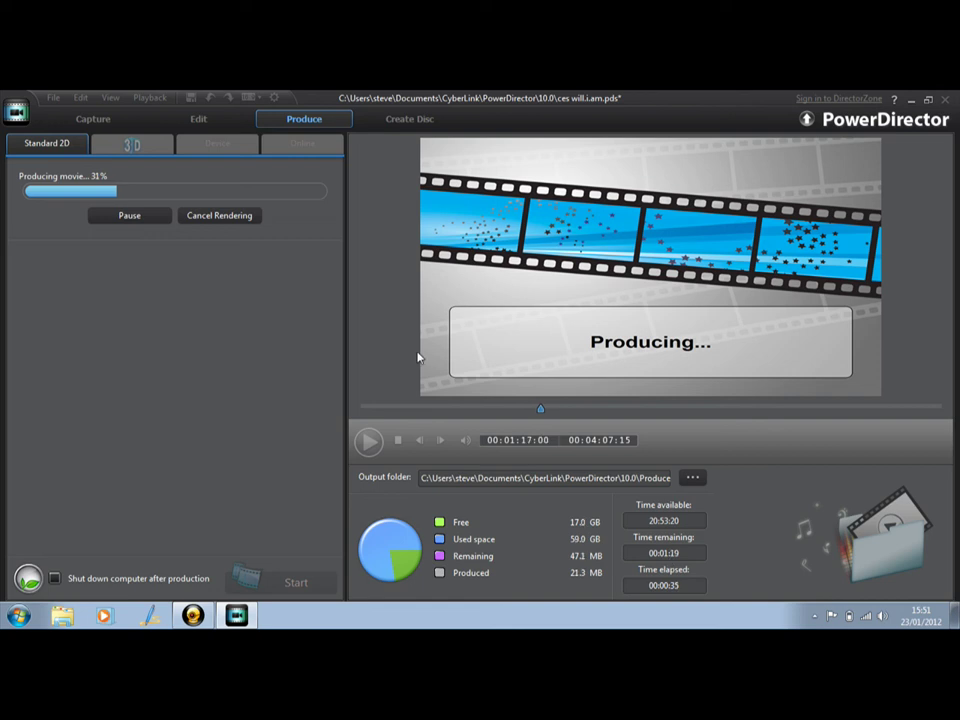
click(231, 224)
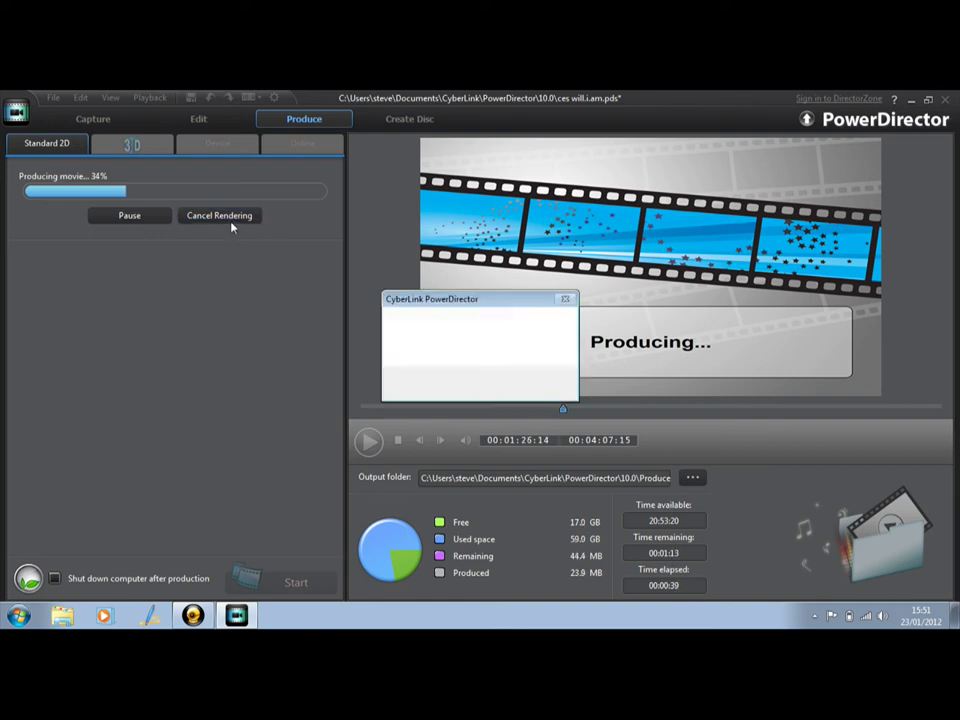
click(473, 383)
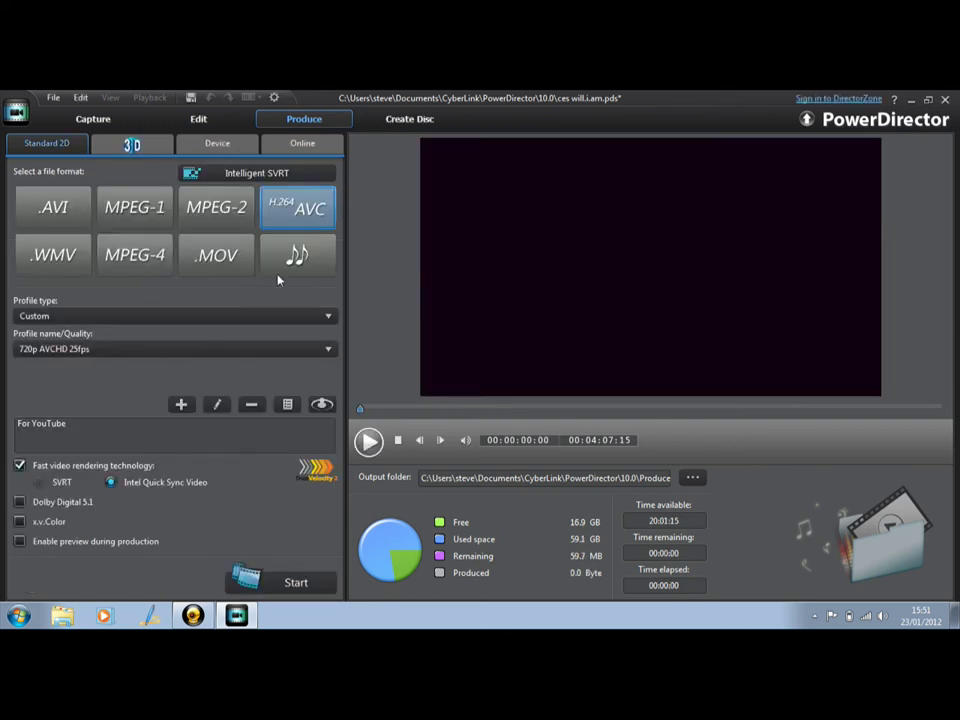
click(199, 121)
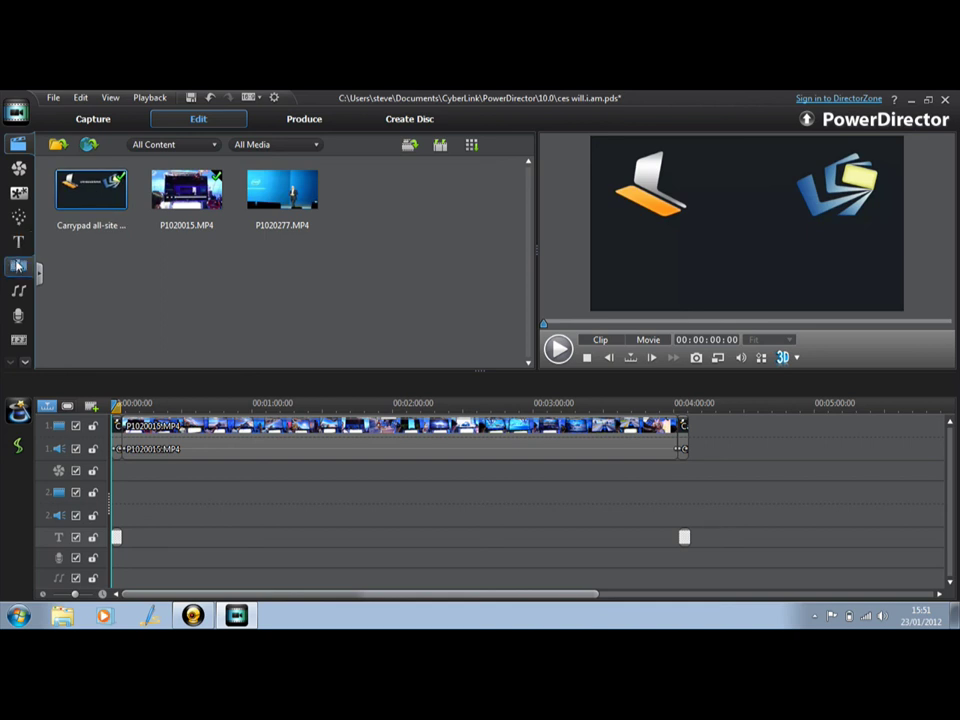
click(18, 267)
click(18, 242)
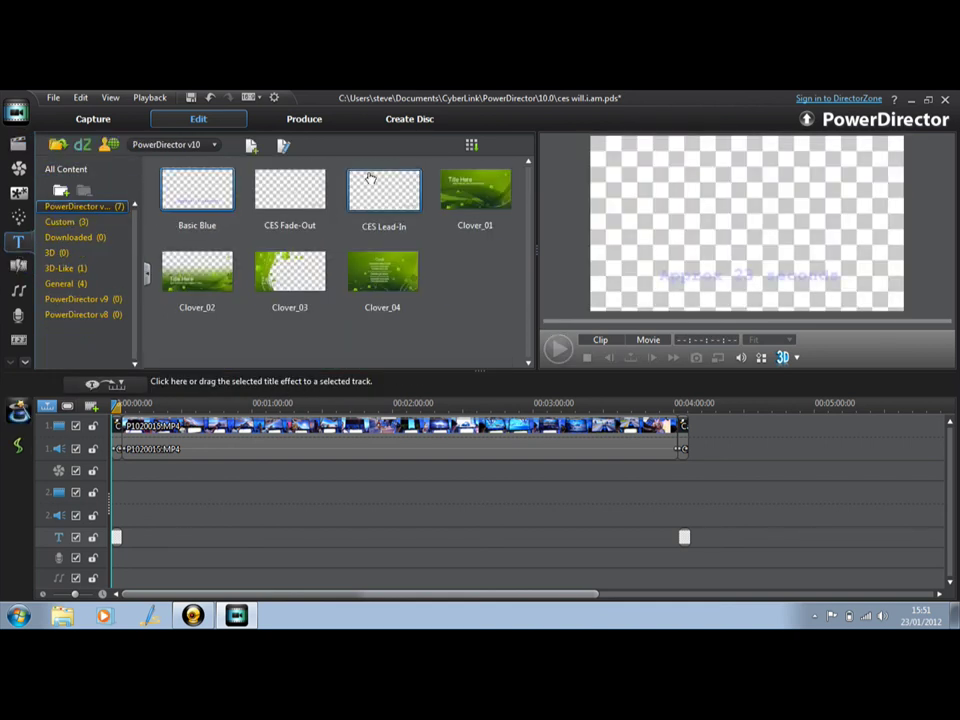
click(19, 265)
click(471, 145)
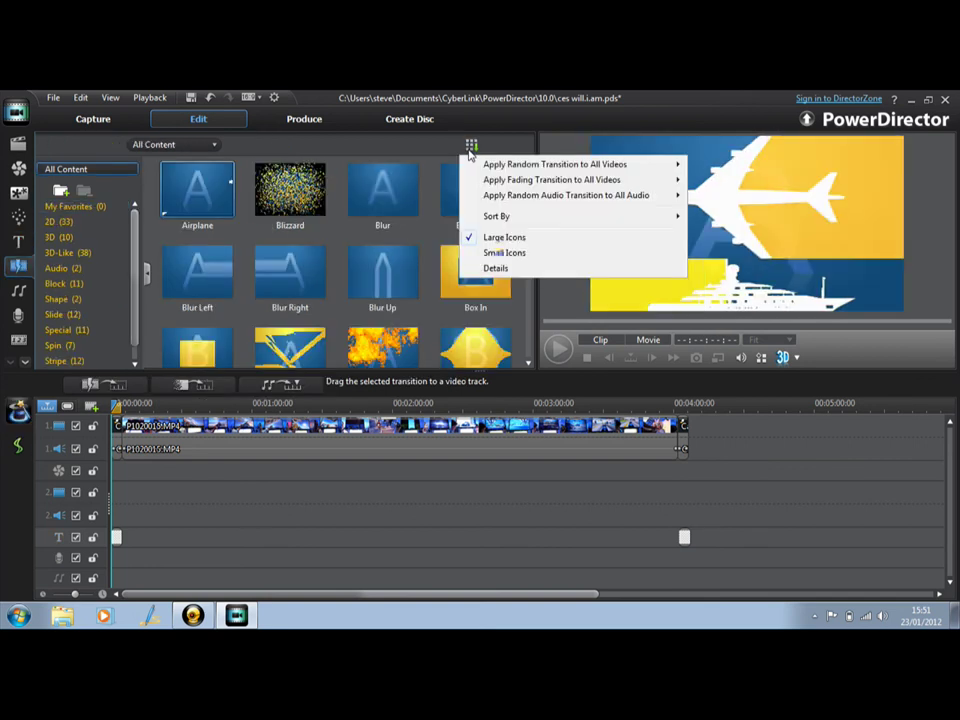
click(296, 119)
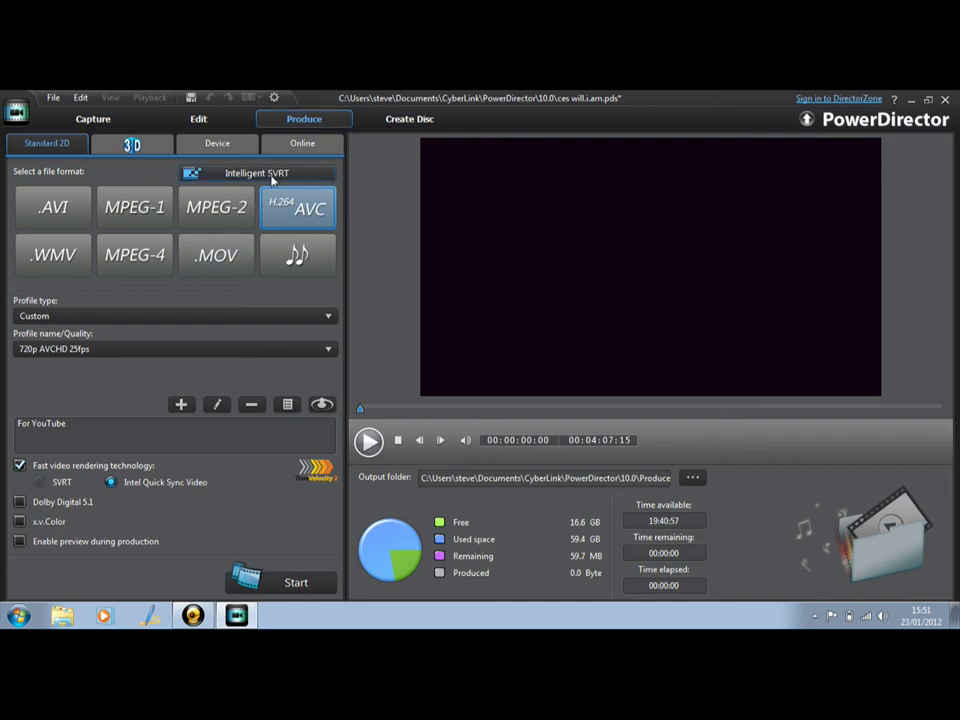